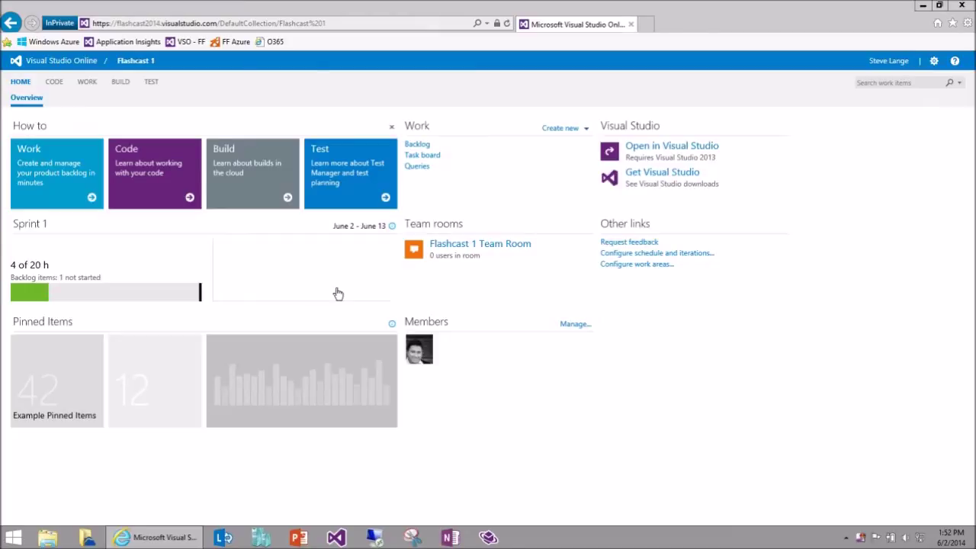
Open the Flashcast 1 project in Visual Studio and start a new build definition for it
left_click(642, 153)
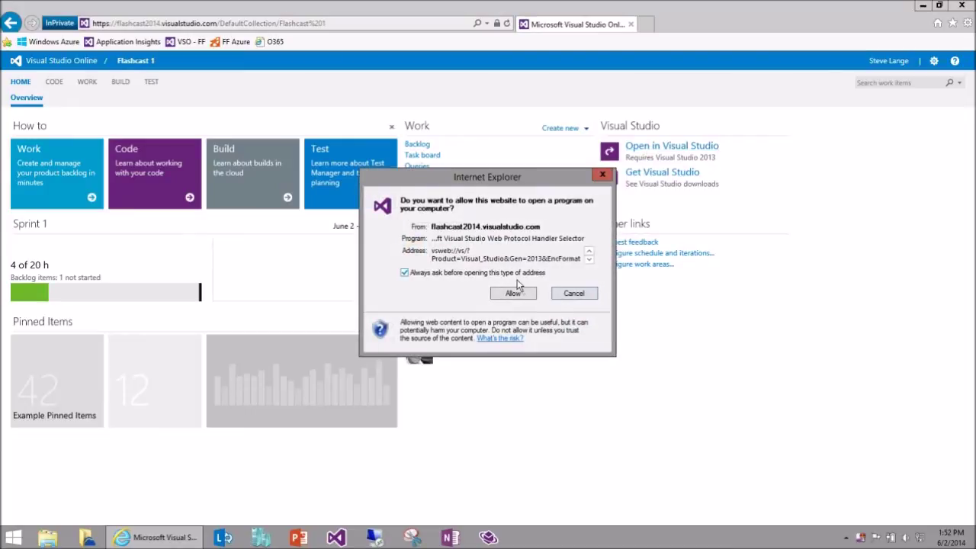
left_click(523, 293)
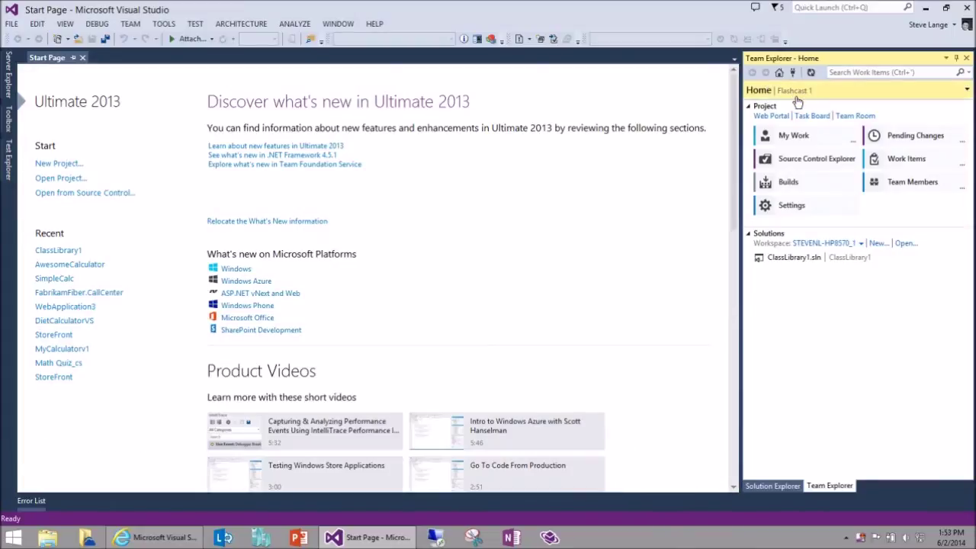
left_click(793, 185)
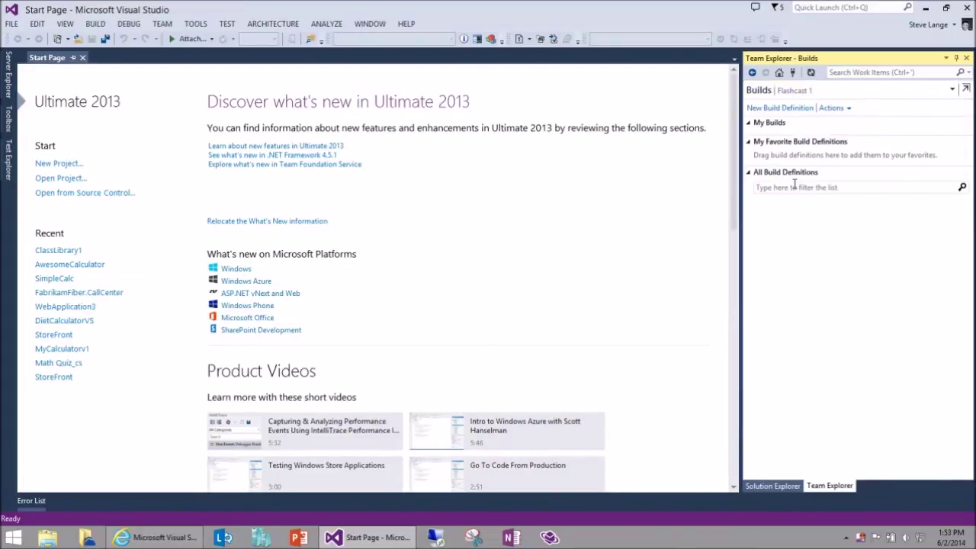
left_click(796, 111)
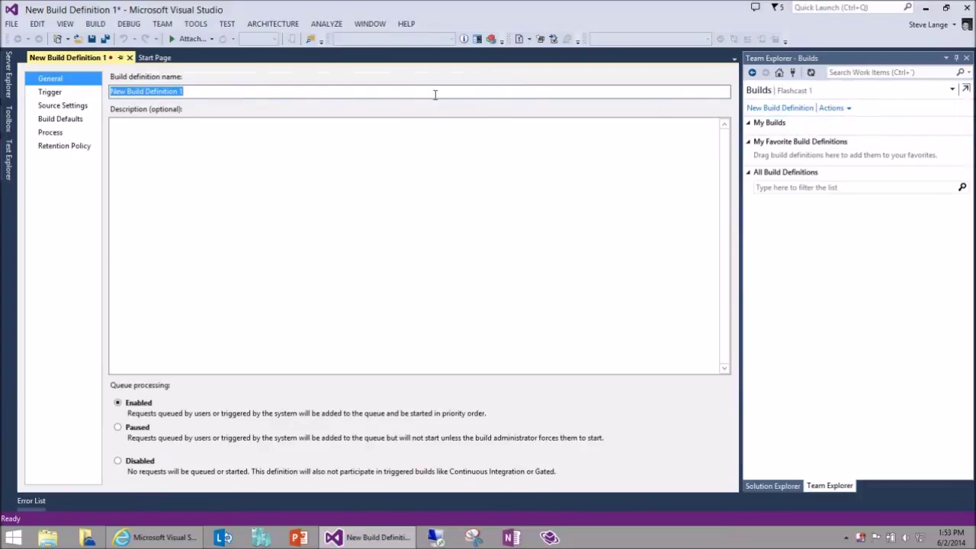
Name the build definition Sample Flashcast CI and set its trigger to Continuous Integration
type("Sampl")
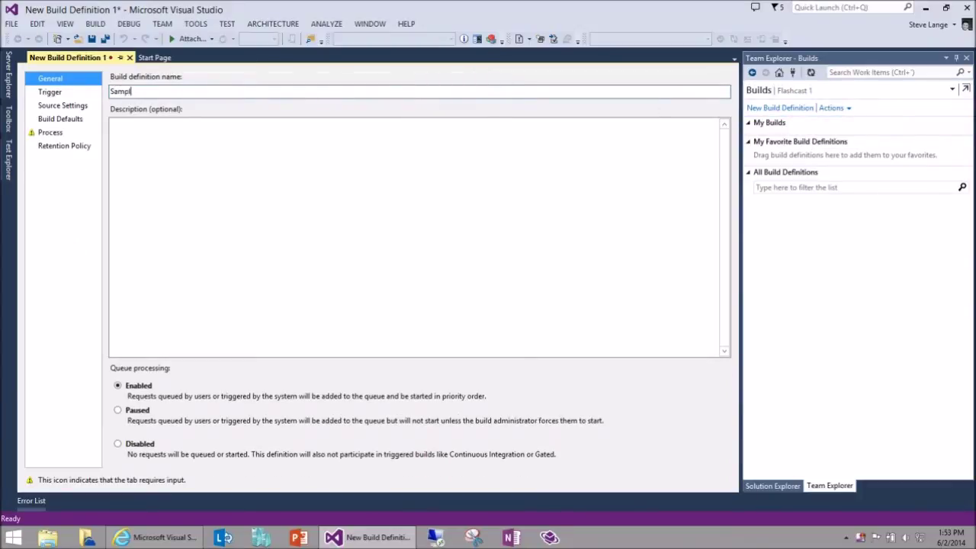
type("e Flashcast CI")
left_click(54, 94)
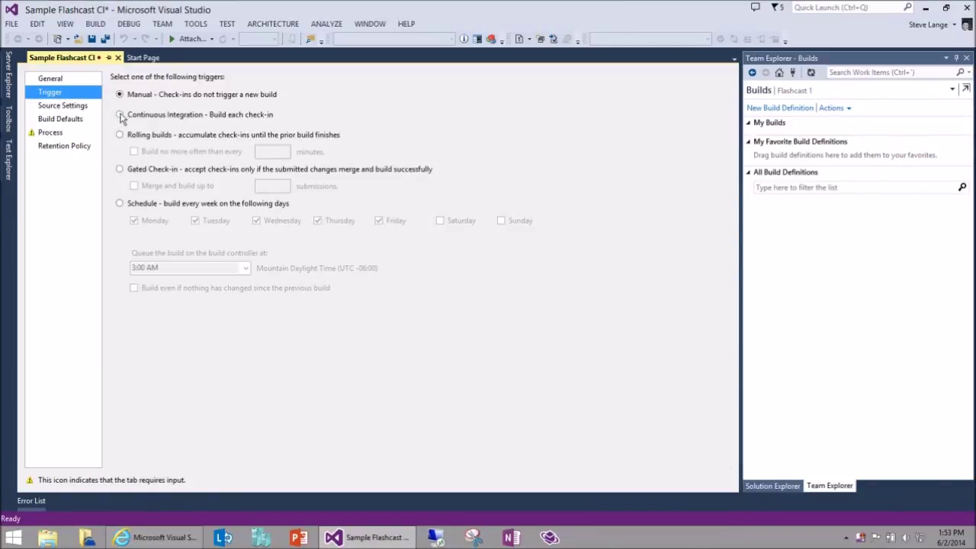
left_click(120, 115)
Set the build's staging location to the Source Control folder $/Flashcast 1/Drops in the build defaults
left_click(47, 135)
left_click(60, 119)
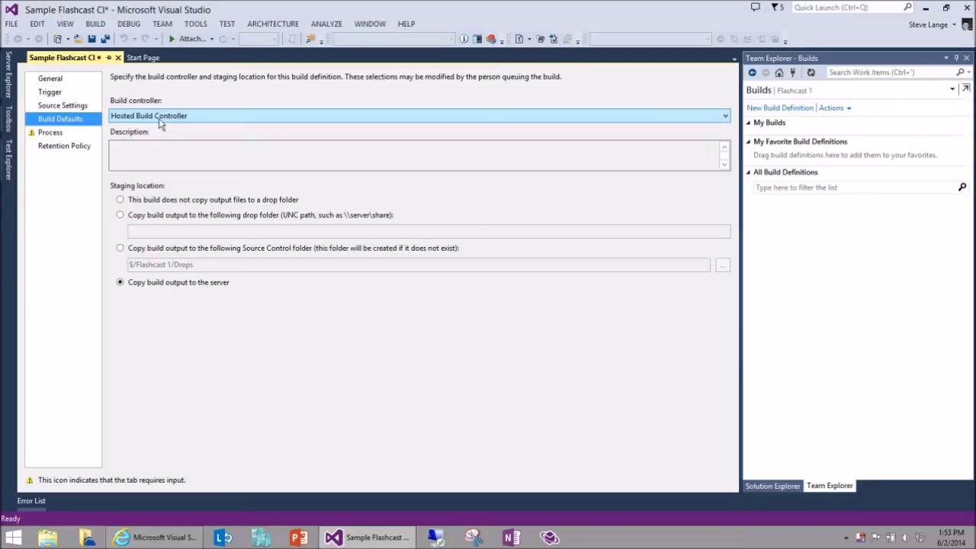
left_click(121, 248)
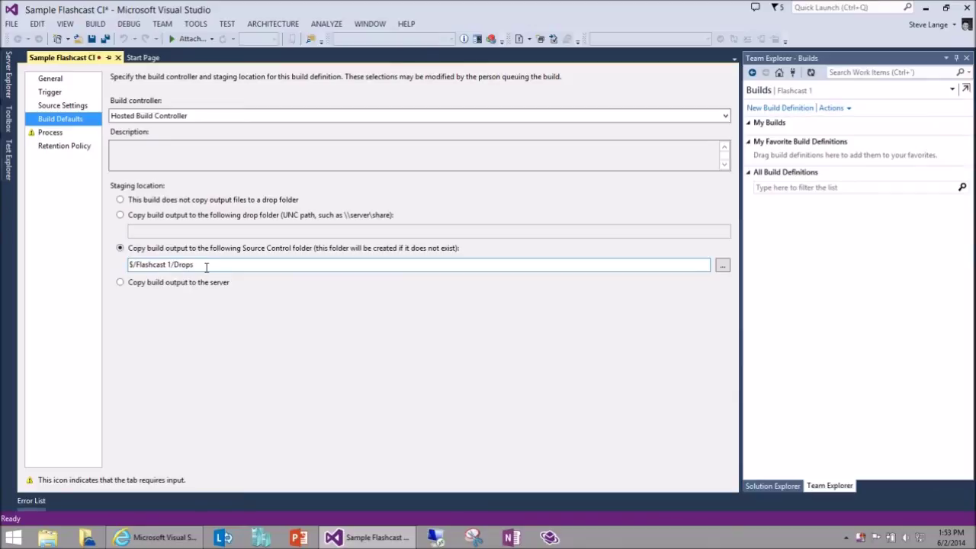
Add ClassLibrary1.sln from the ClassLibrary1 folder as the item to build and save the build definition
left_click(51, 132)
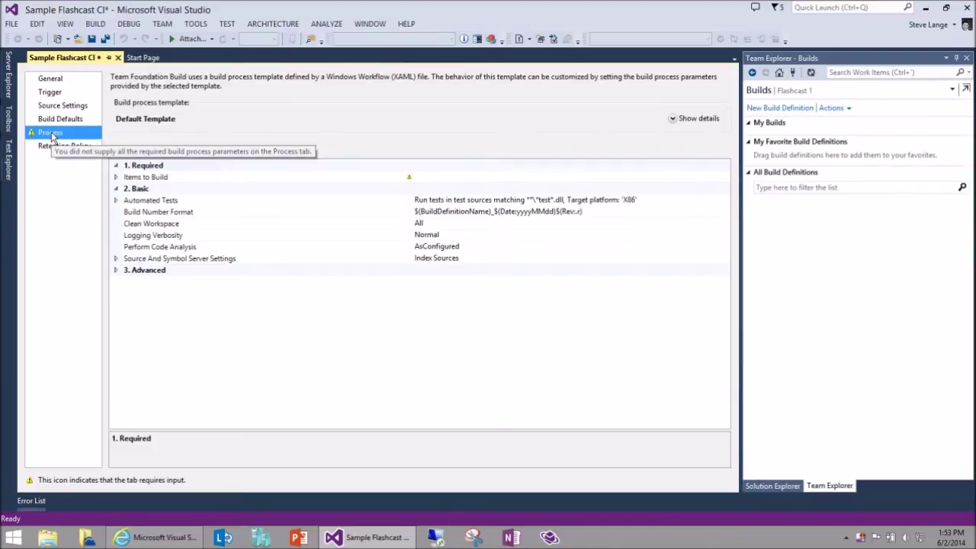
left_click(724, 180)
left_click(725, 180)
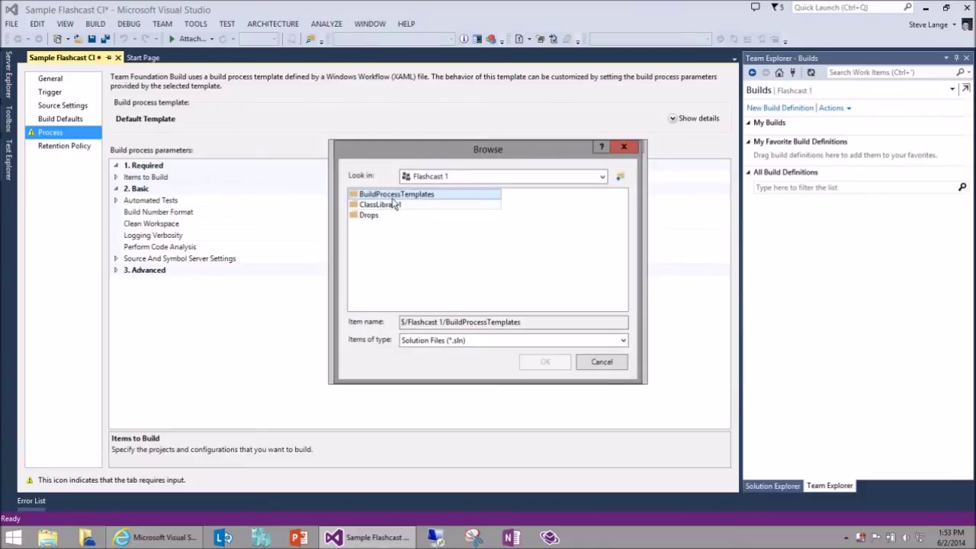
double_click(385, 206)
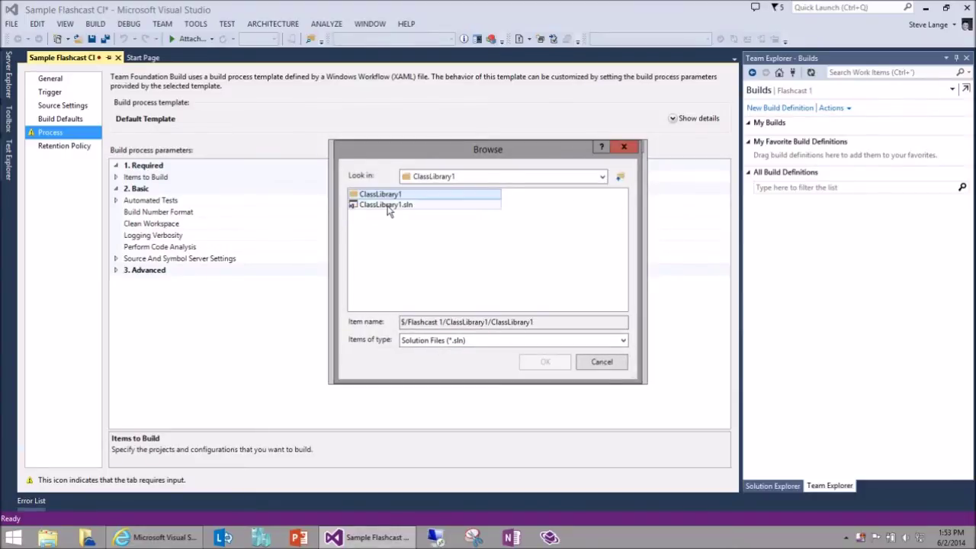
double_click(387, 206)
left_click(552, 365)
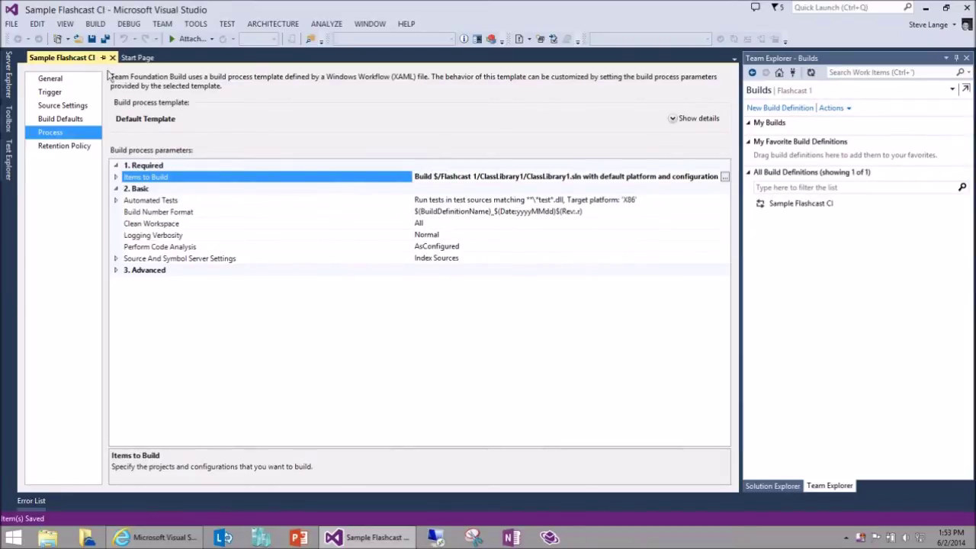
Open the ClassLibrary1 solution from Team Explorer's home page and show its files in Solution Explorer
left_click(785, 203)
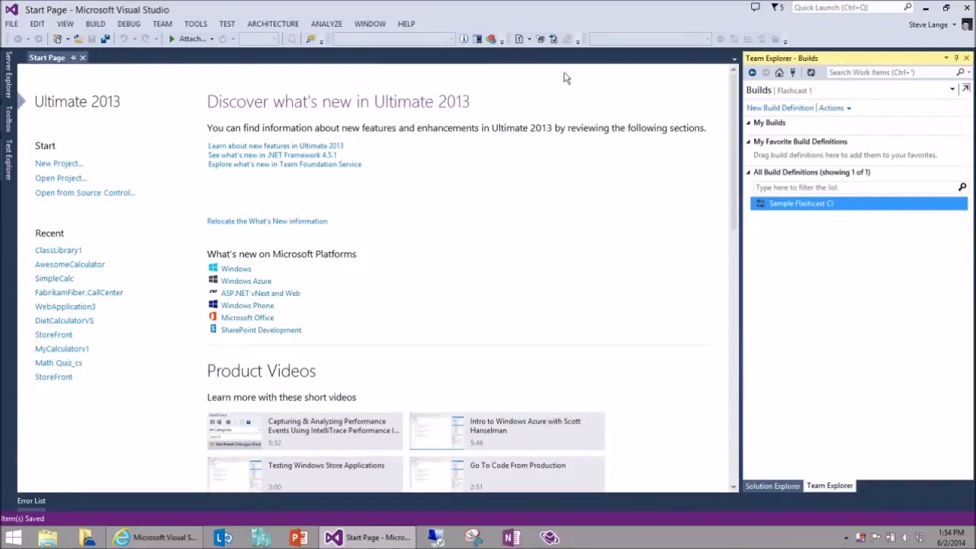
left_click(789, 93)
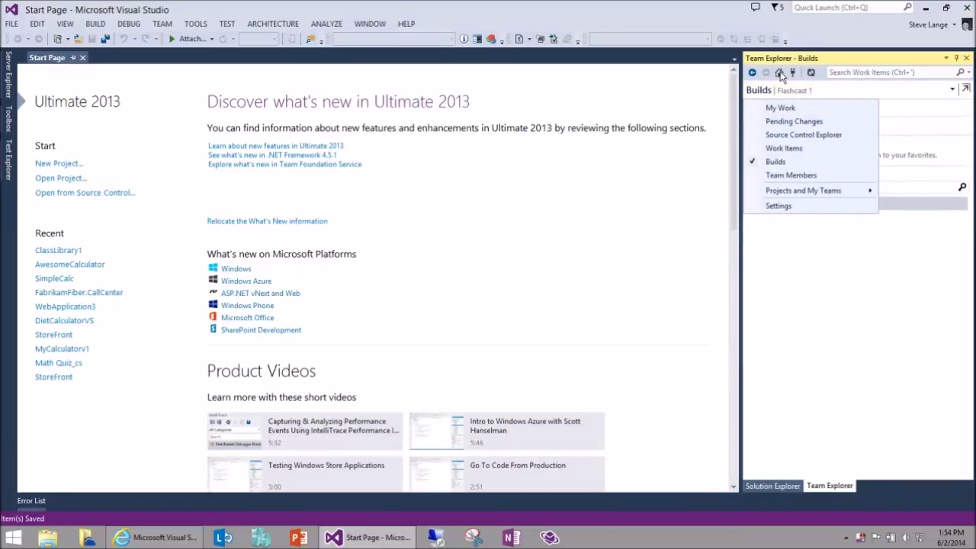
left_click(778, 72)
double_click(794, 259)
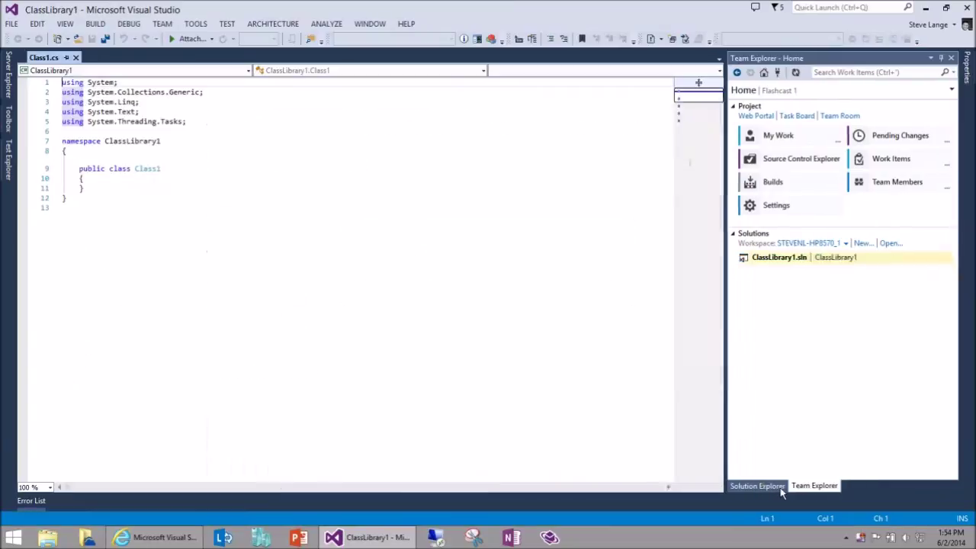
left_click(779, 488)
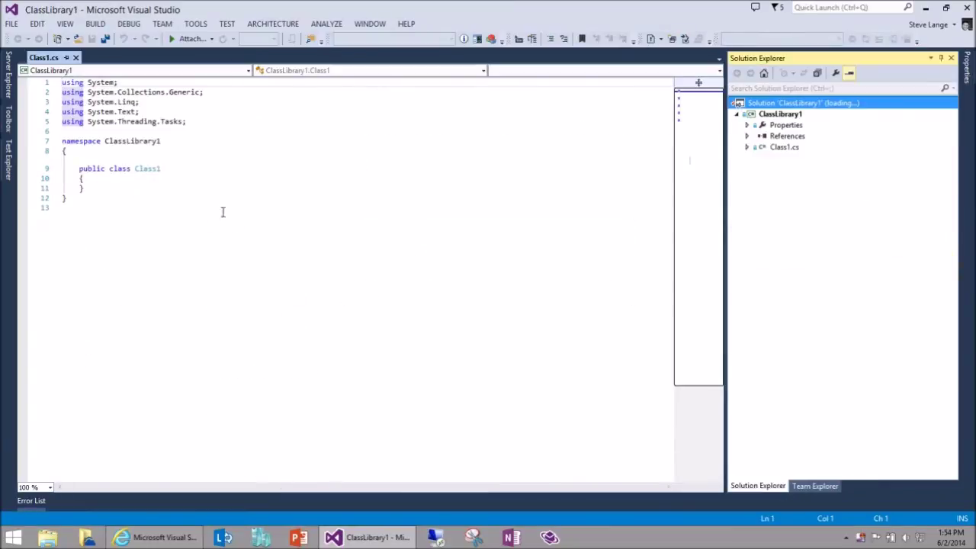
Add a public void SayHello() method containing only an empty // comment to Class1 and save the file
left_click(118, 180)
key("Return")
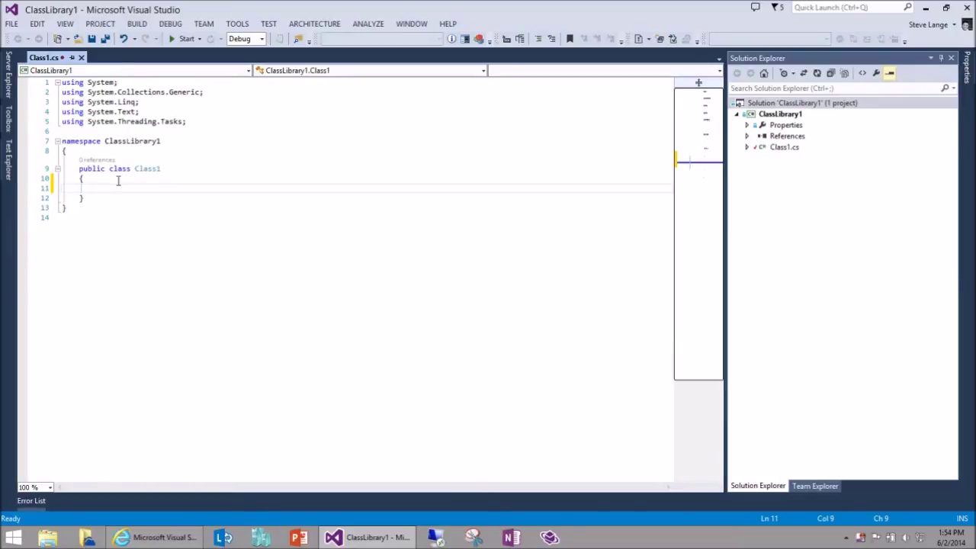
type("pub")
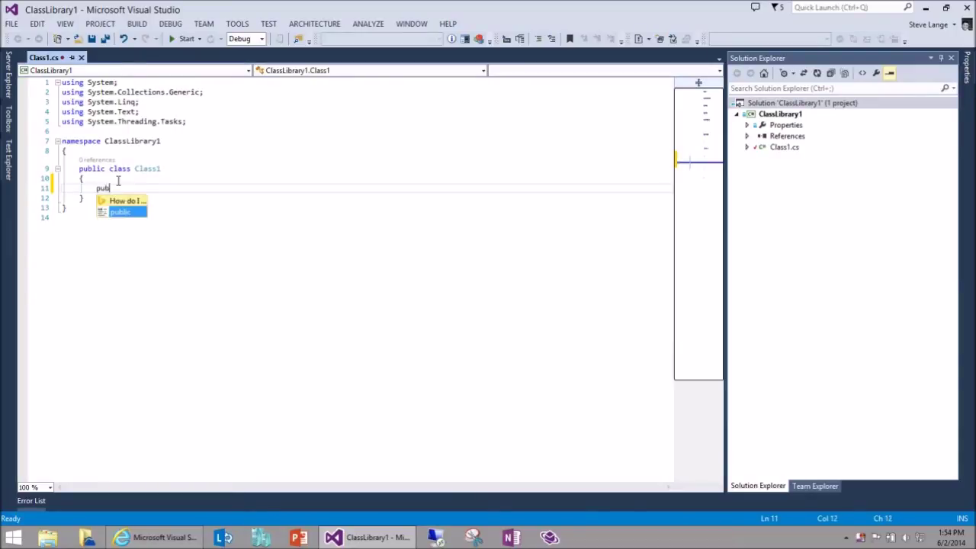
type("lic void (")
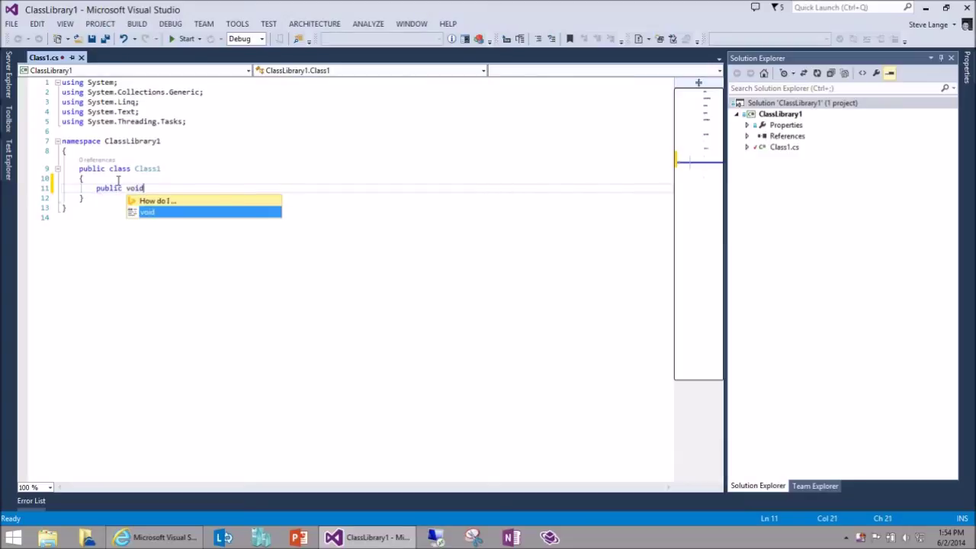
key("BackSpace")
key("BackSpace")
type("SayHello()")
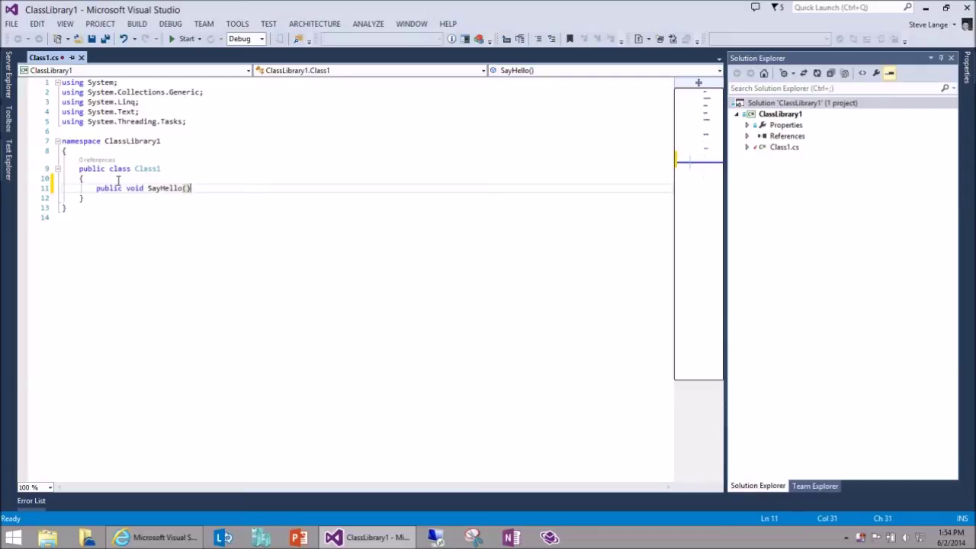
key("Return")
type("{")
key("Return")
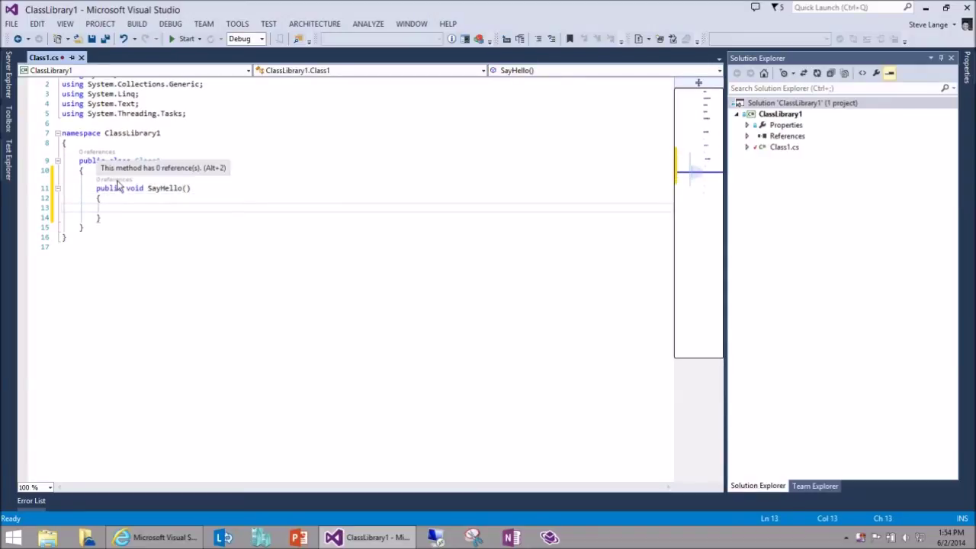
key("ctrl+s")
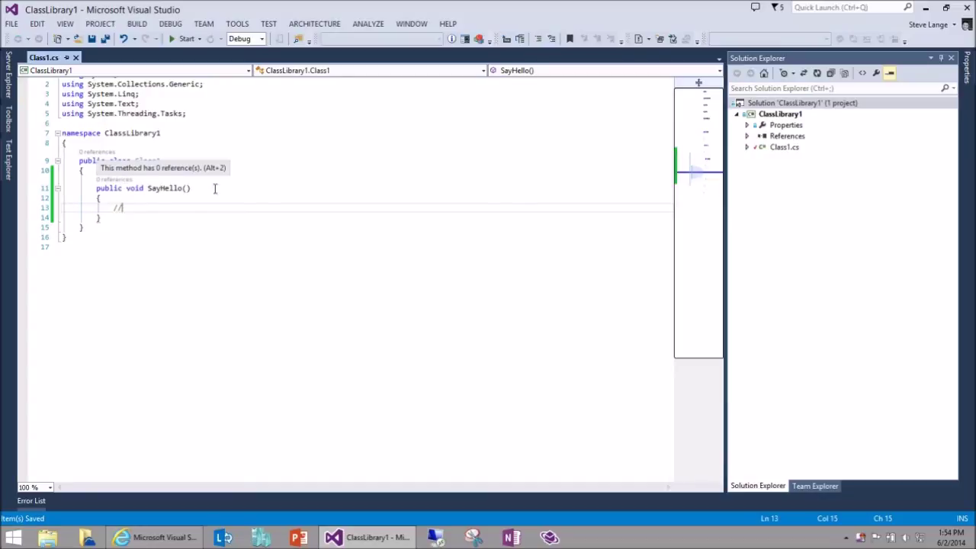
Check in the ClassLibrary1 solution's pending change with the comment "made a simple change"
right_click(805, 104)
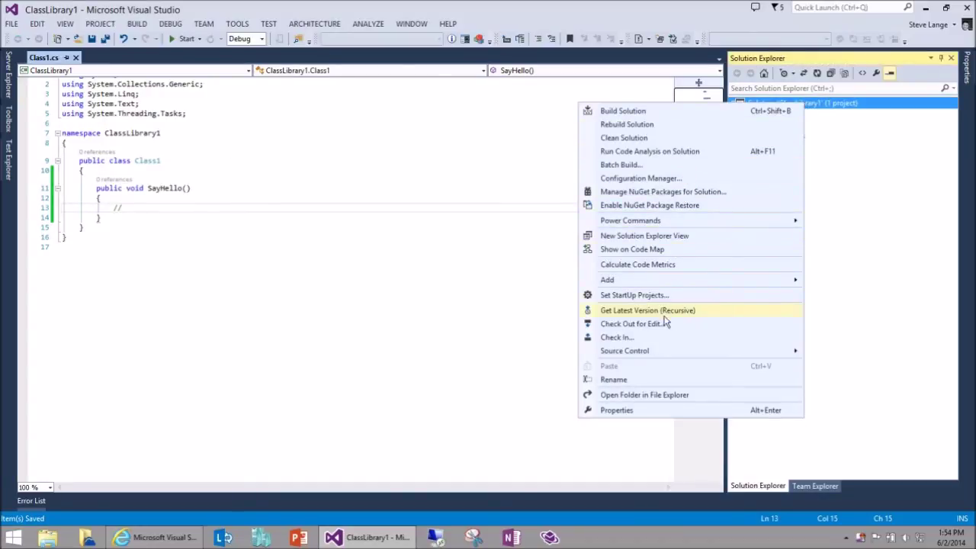
left_click(645, 337)
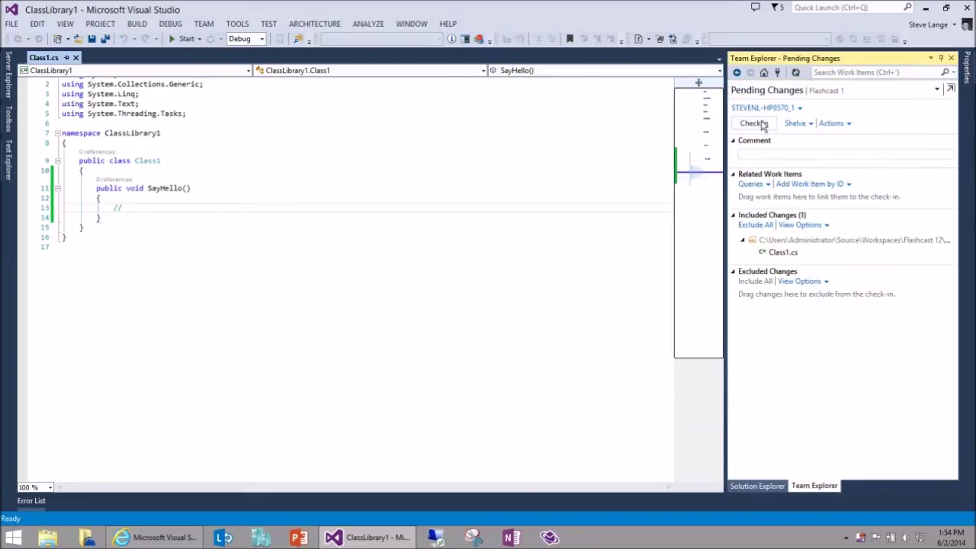
type("made a simple change")
left_click(753, 123)
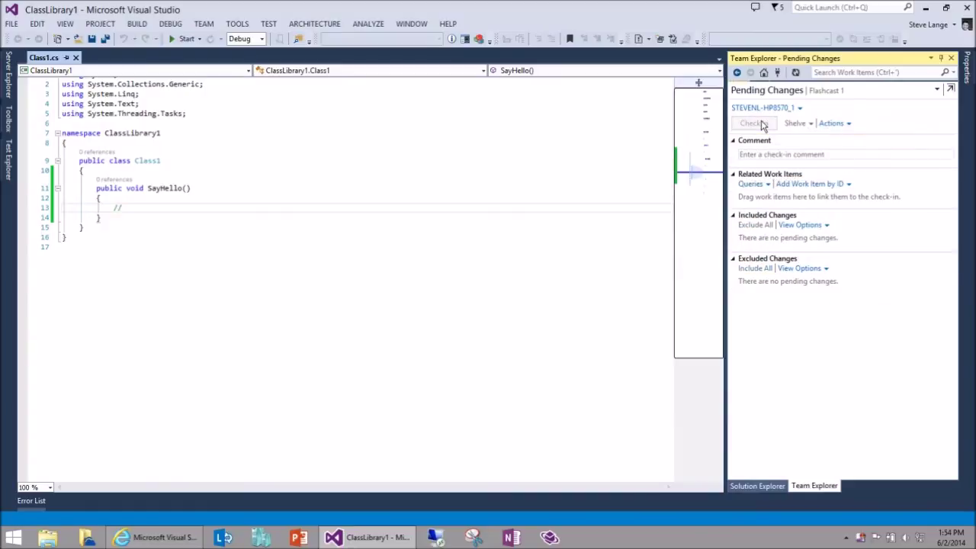
Inspect the queued Sample Flashcast CI build in Team Explorer's Builds page and close Class1.cs
left_click(767, 93)
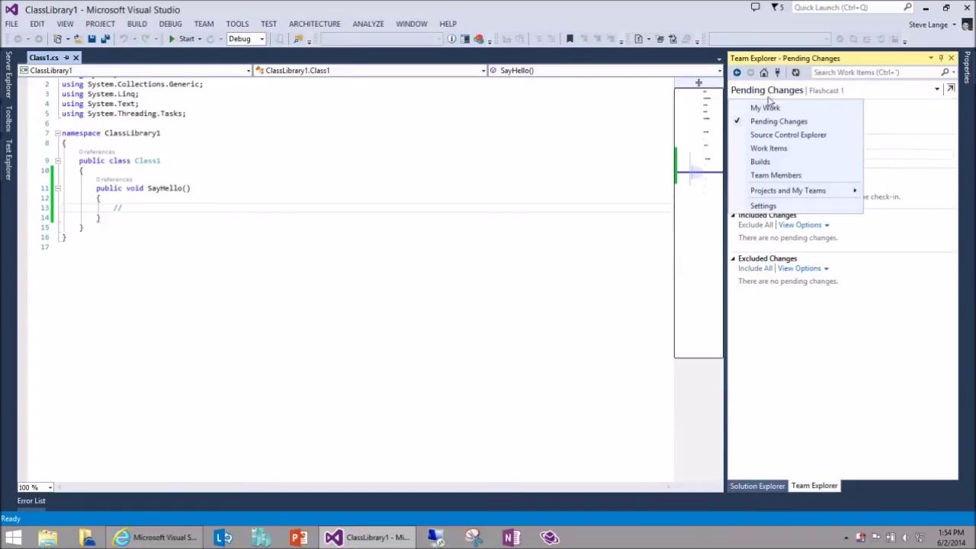
left_click(768, 161)
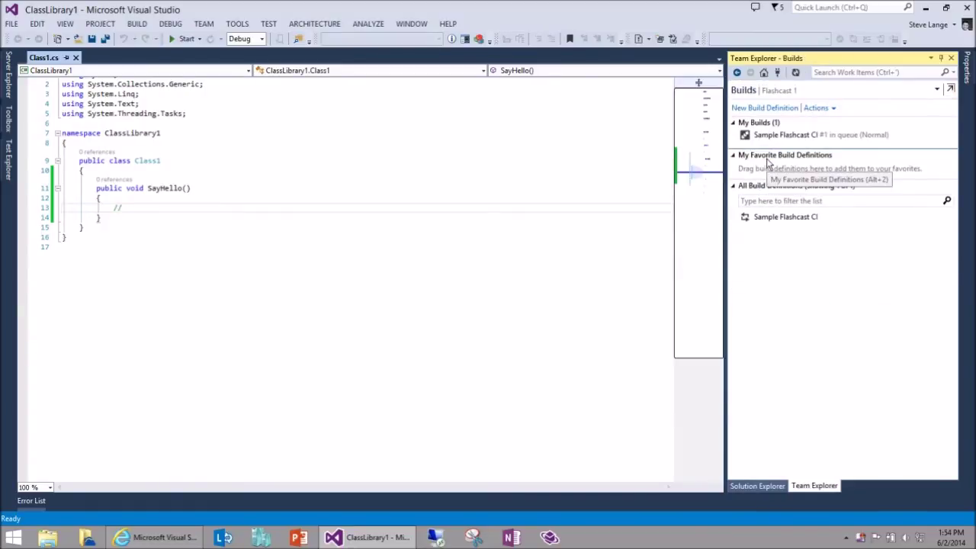
left_click(765, 137)
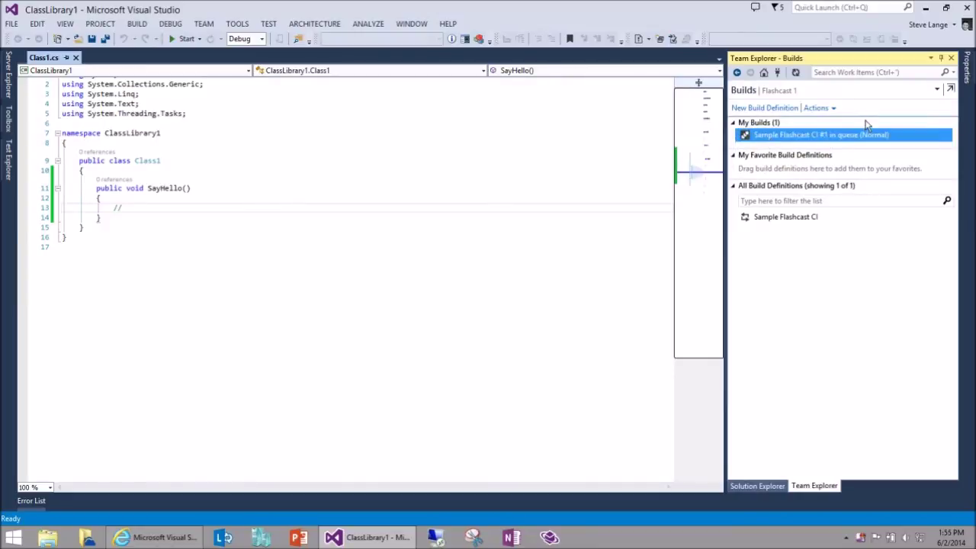
mouse_move(846, 141)
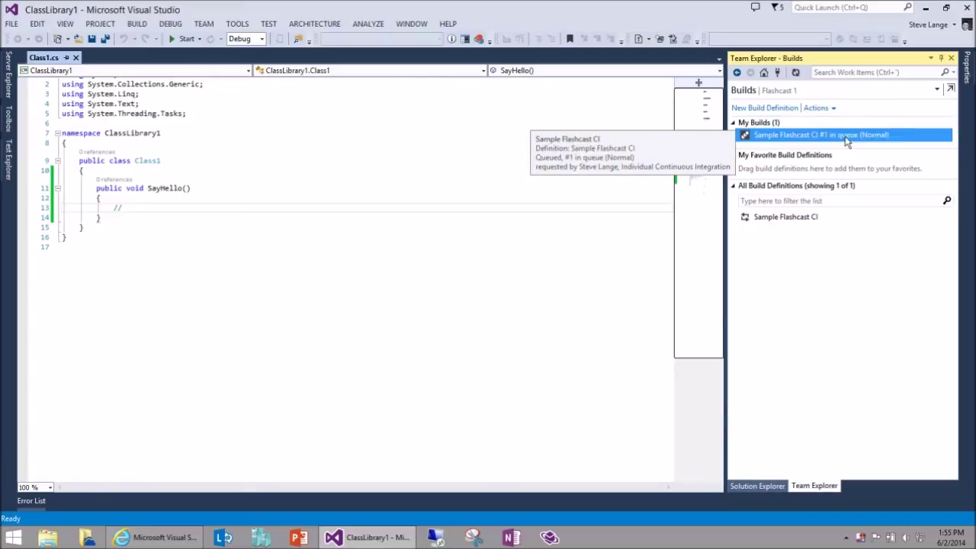
left_click(75, 57)
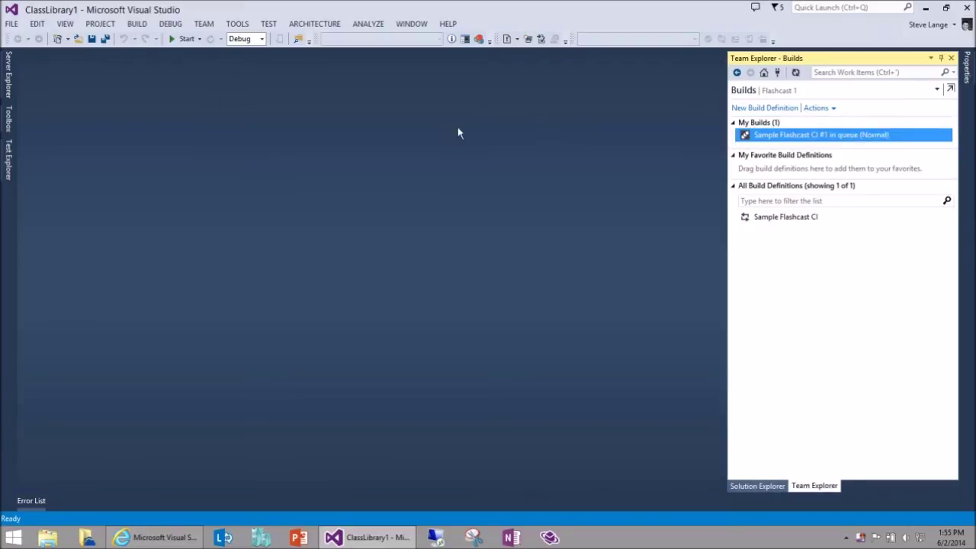
Open the Sample Flashcast CI build report, expand the ClassLibrary1.sln compilation details, and close the report
double_click(782, 138)
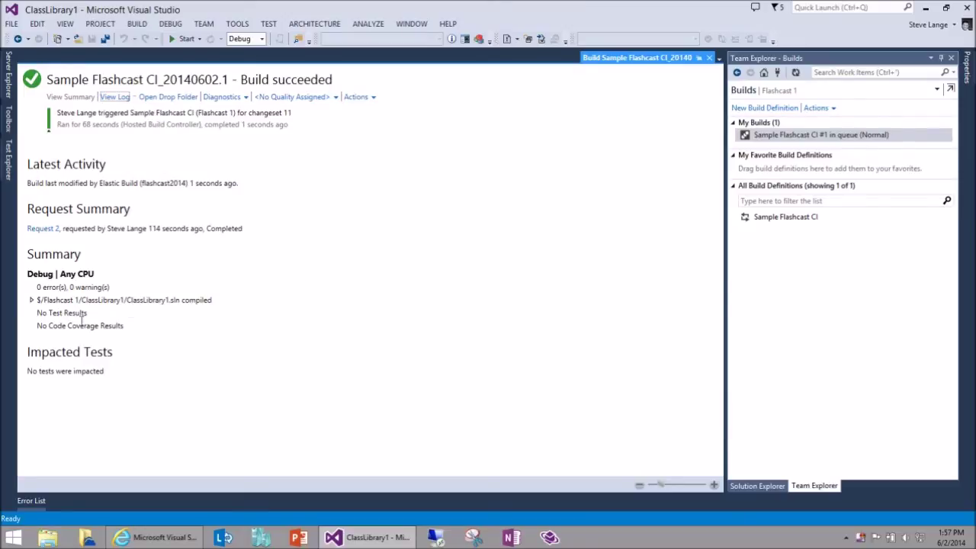
left_click(31, 299)
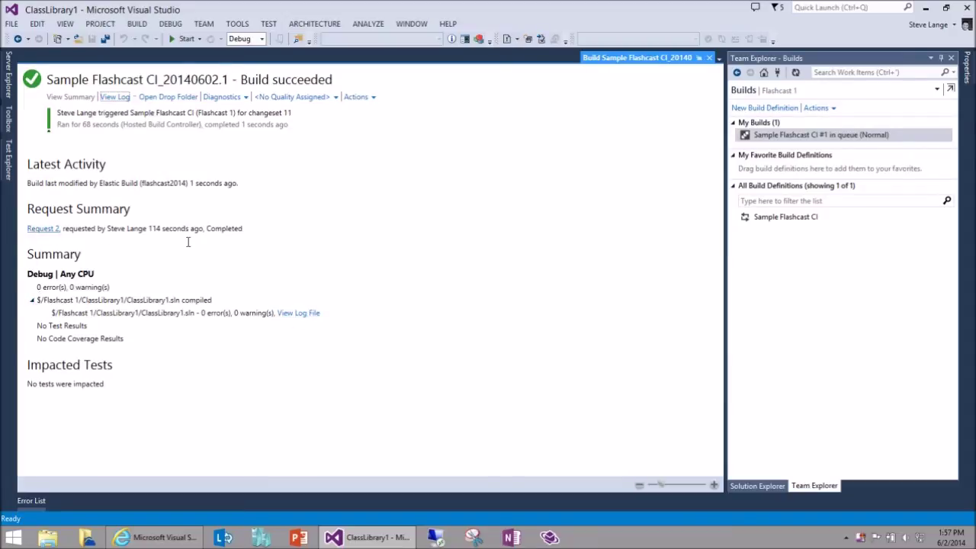
left_click(708, 58)
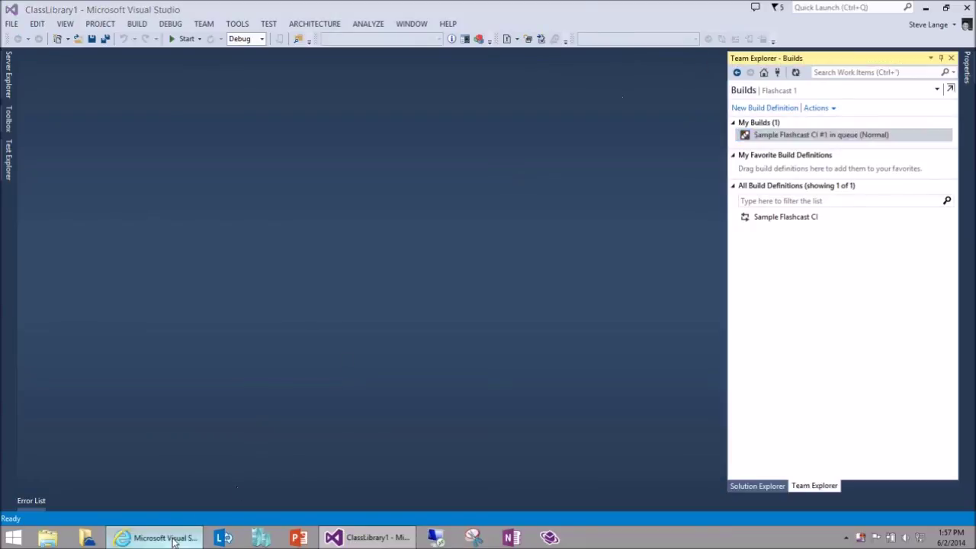
Switch to Visual Studio Online in the browser and browse the Drops folder to the Sample Flashcast CI_20140602.1 build output
left_click(156, 536)
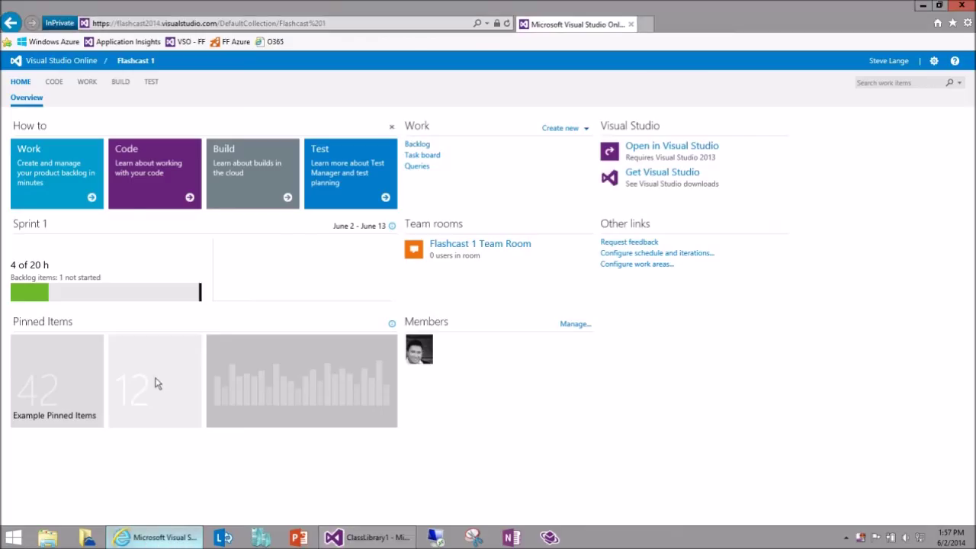
left_click(52, 85)
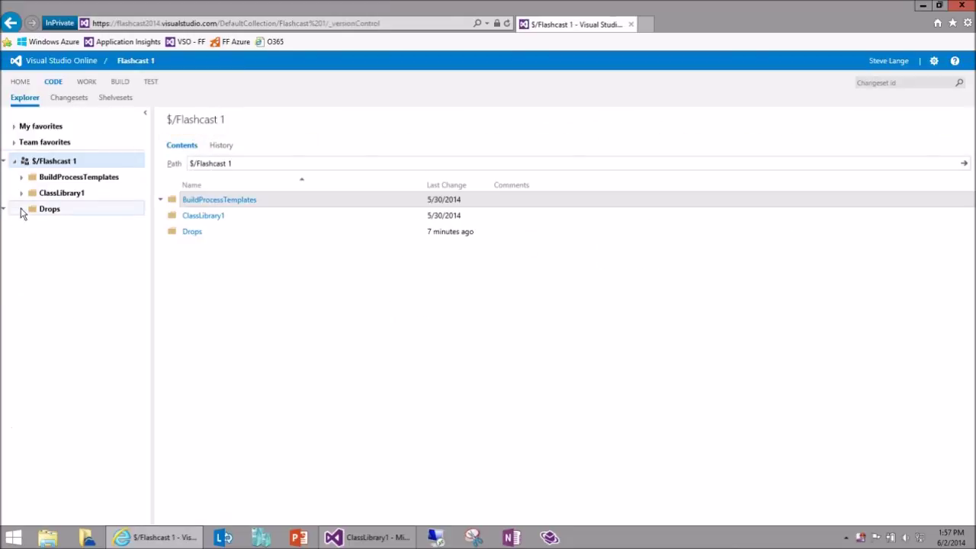
left_click(21, 210)
left_click(61, 224)
left_click(198, 220)
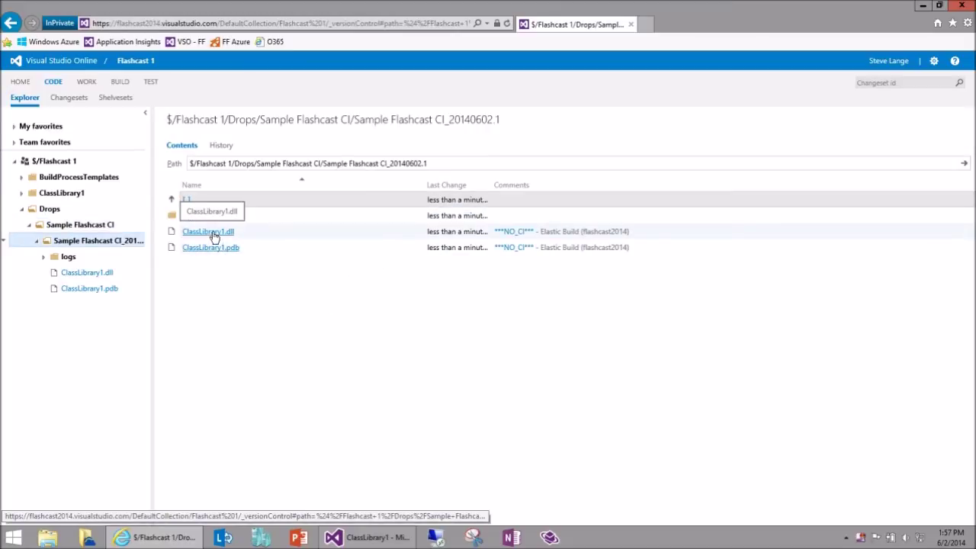
Open the summary of the completed build Sample Flashcast CI_20140602.1 in the web portal's build list
left_click(122, 81)
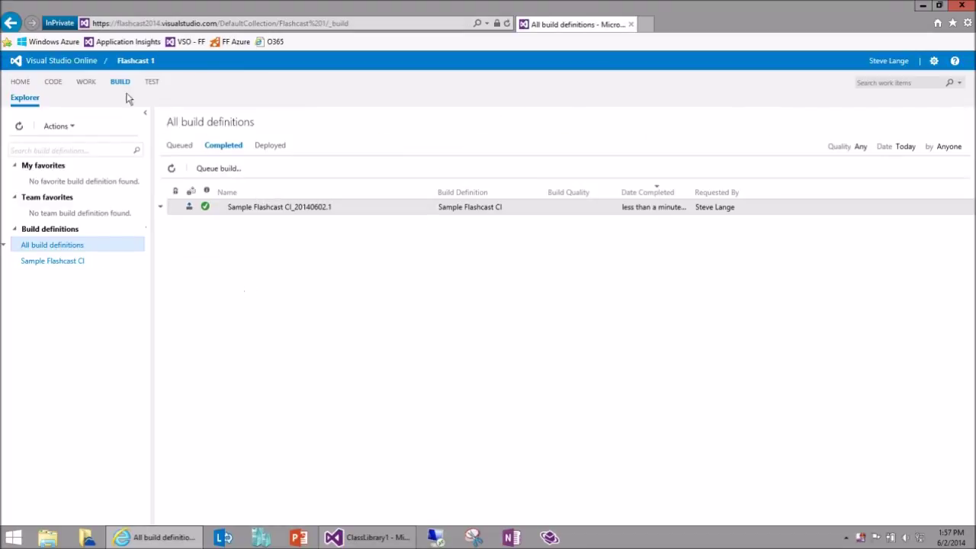
left_click(270, 210)
double_click(268, 210)
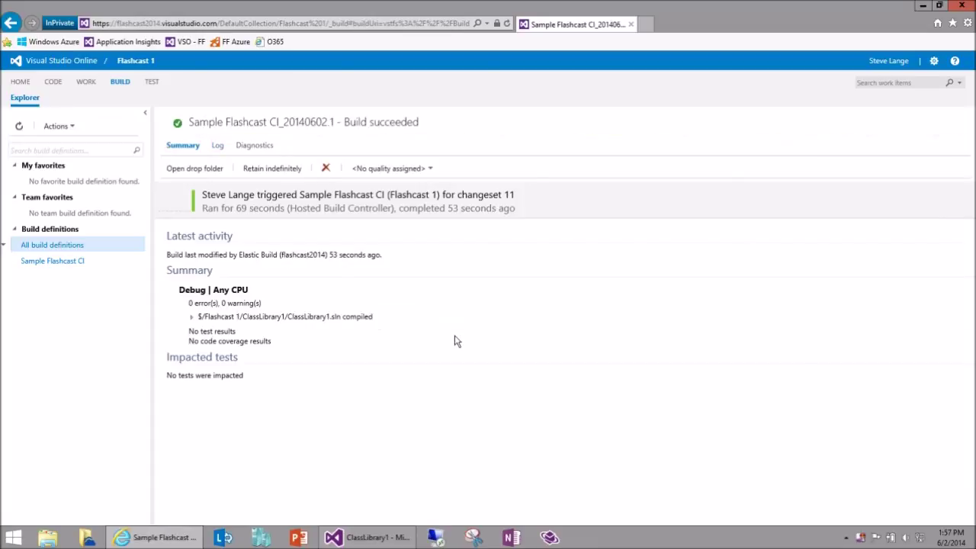